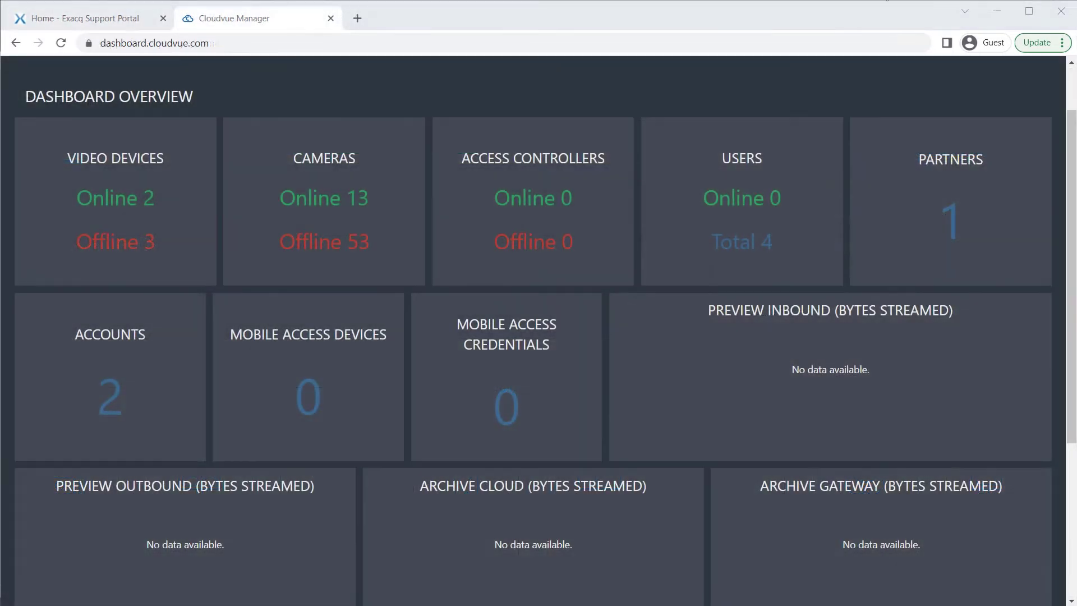
# Start a new account and name it 'Demo Account'
pyautogui.scroll(-1, 902, 100)
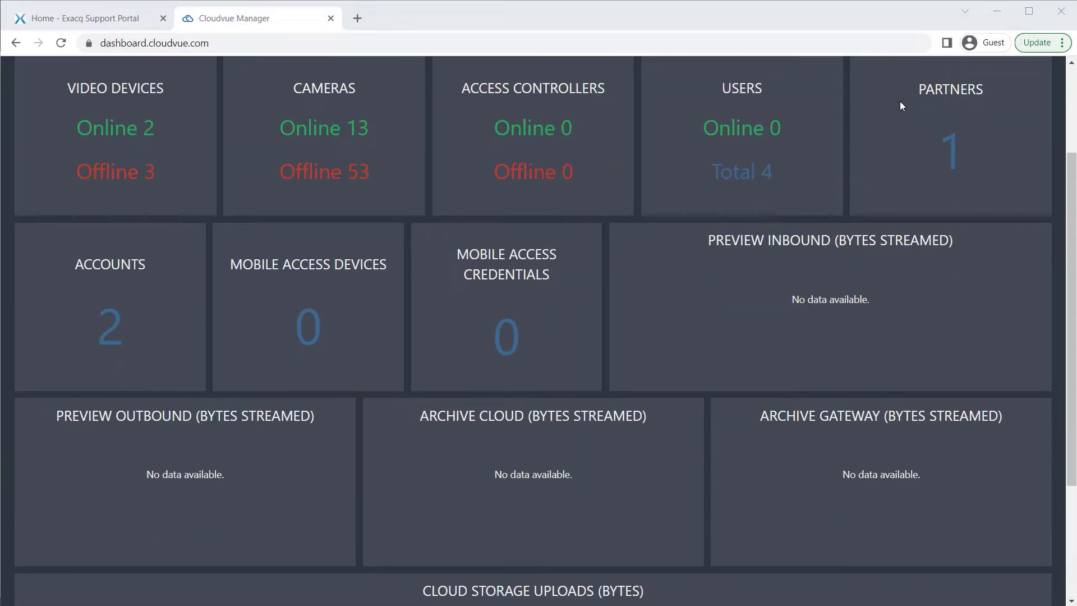
pyautogui.scroll(-3, 900, 102)
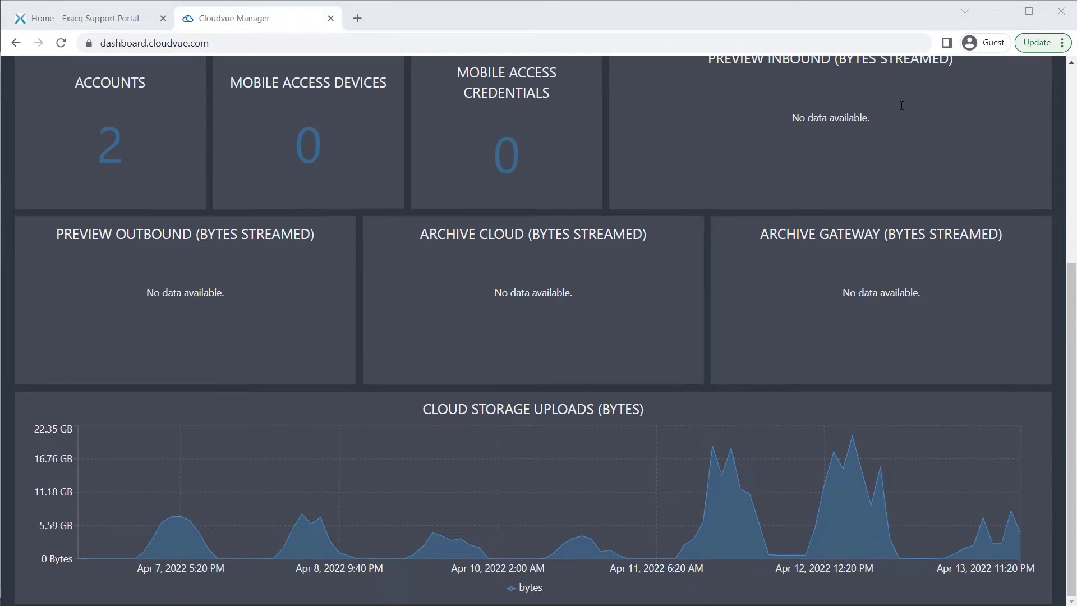
pyautogui.scroll(5, 901, 110)
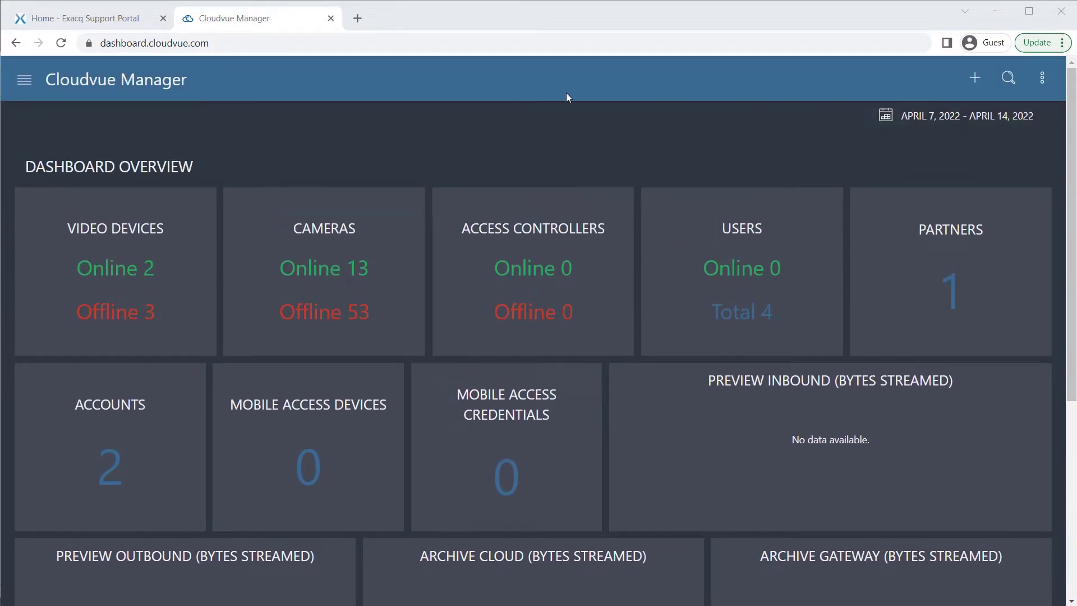
pyautogui.click(971, 81)
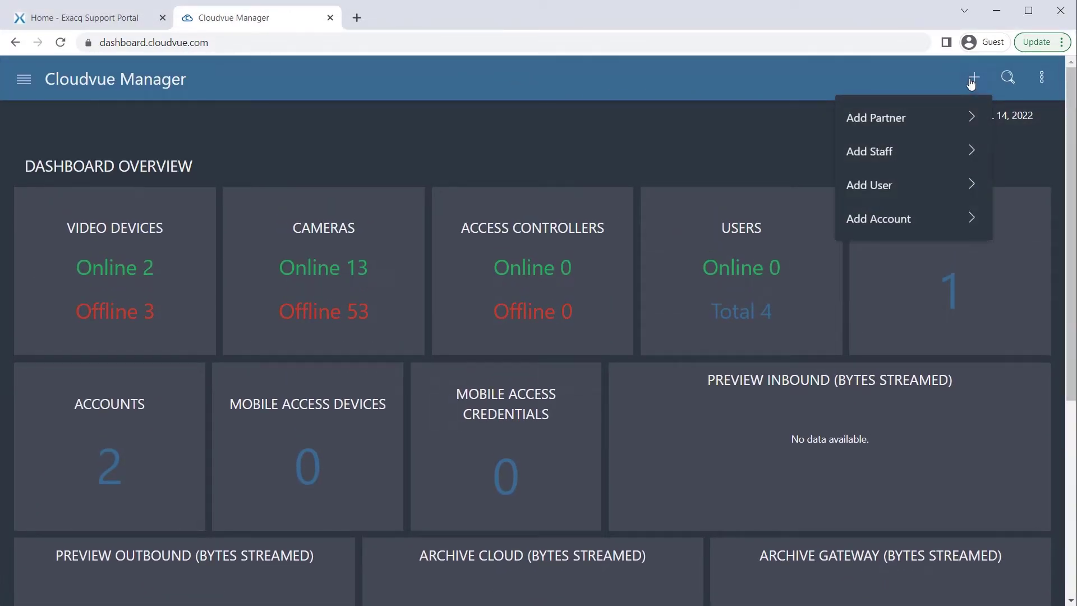
pyautogui.click(925, 220)
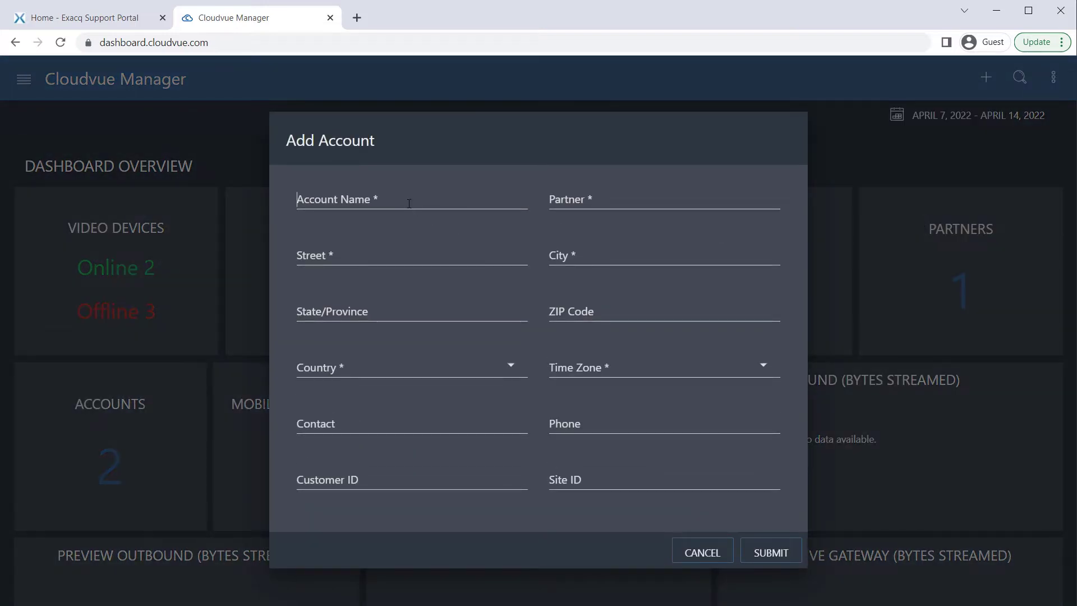
pyautogui.click(407, 202)
pyautogui.write('Demo Account')
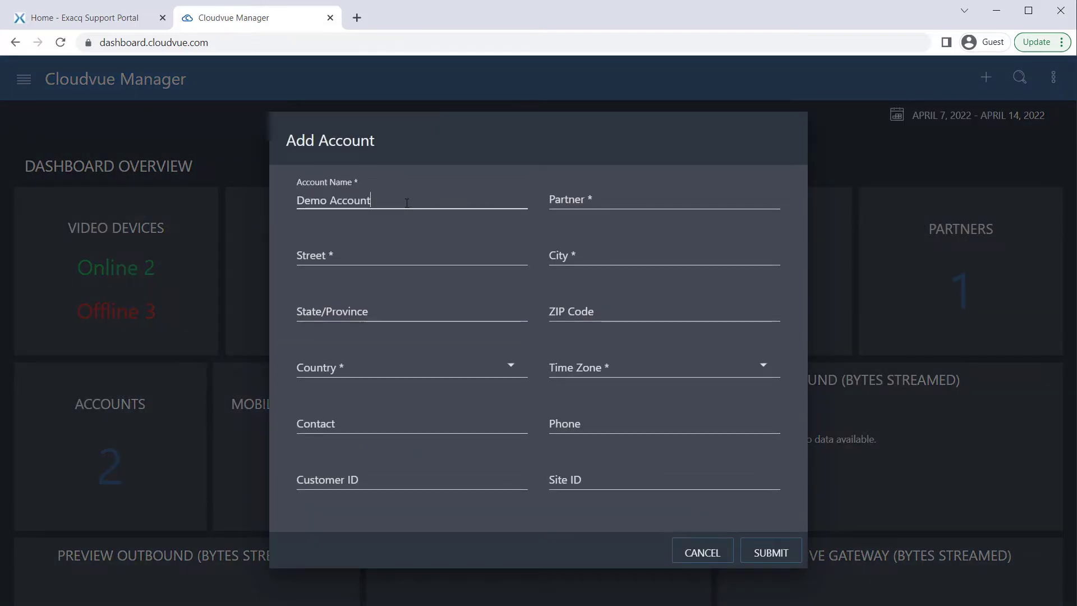
pyautogui.press('Tab')
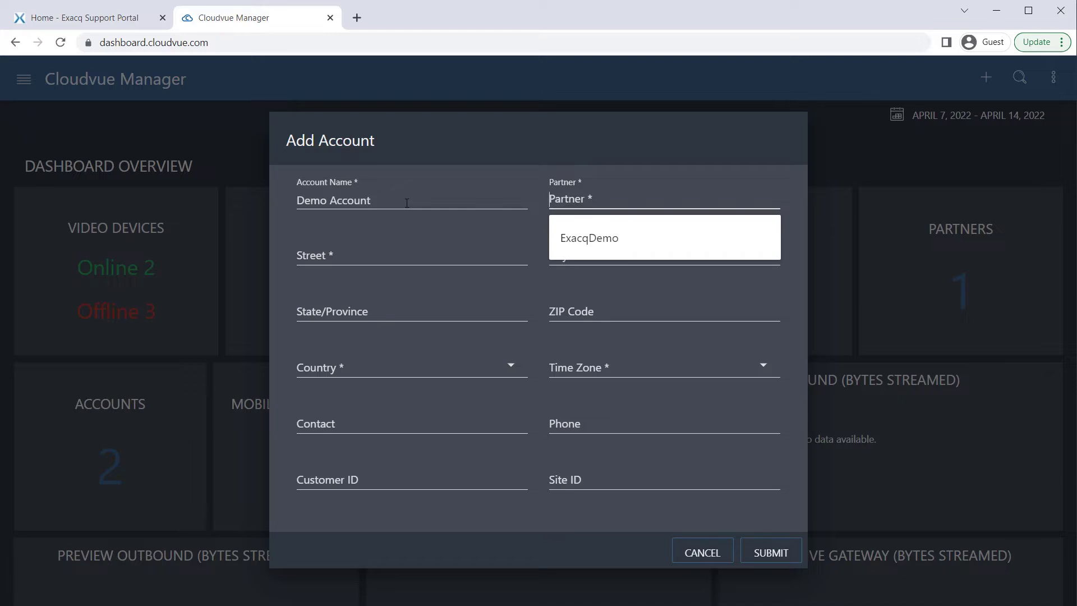
# Choose partner ExacqDemo, fill in the address and contact details, and submit the account
pyautogui.press('Down')
pyautogui.press('Return')
pyautogui.press('Tab')
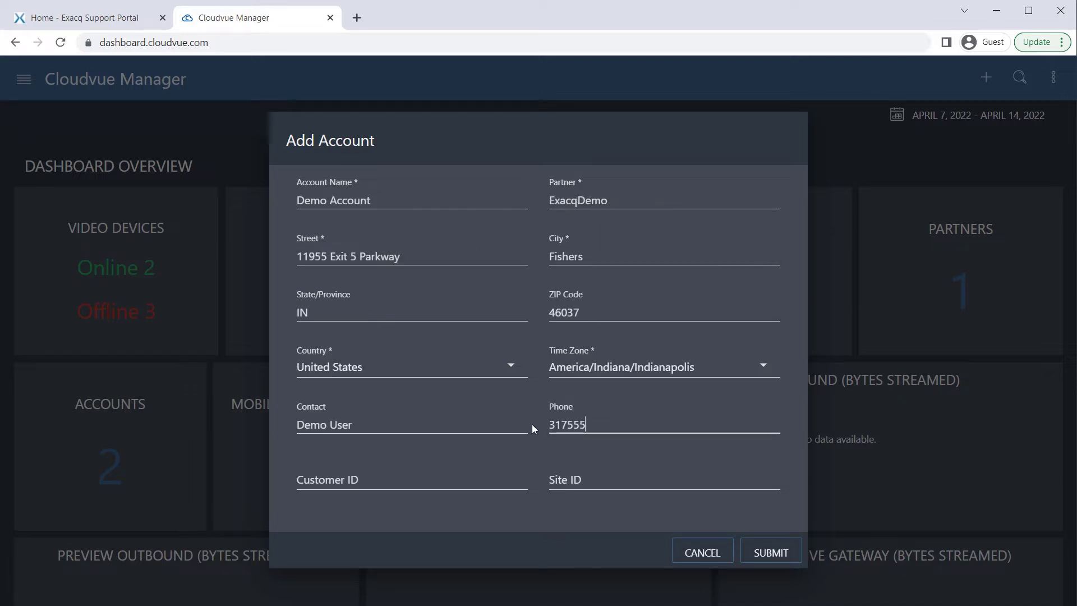
pyautogui.write('1234')
pyautogui.click(756, 560)
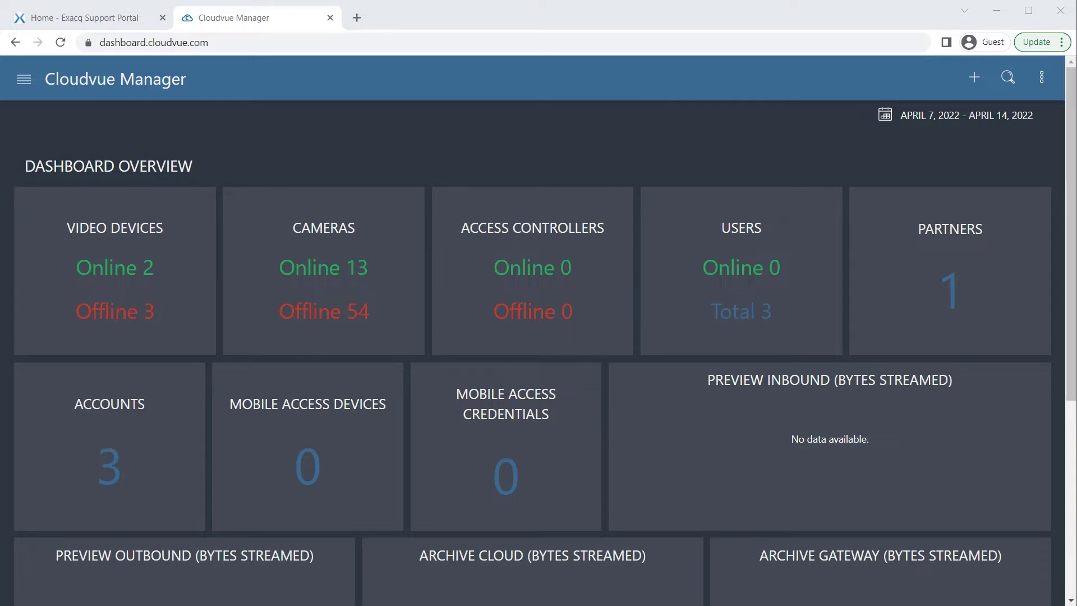
# Add an Enterprise-role user required to reset the password and accept EULA/TOS, then submit
pyautogui.click(978, 79)
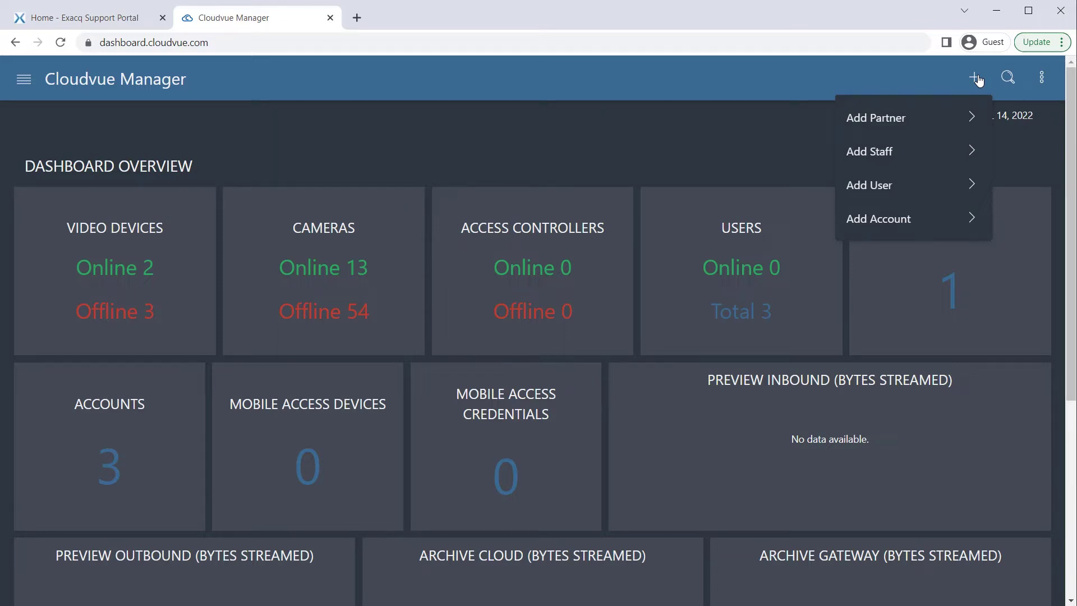
pyautogui.click(919, 191)
pyautogui.scroll(-2, 433, 352)
pyautogui.click(432, 351)
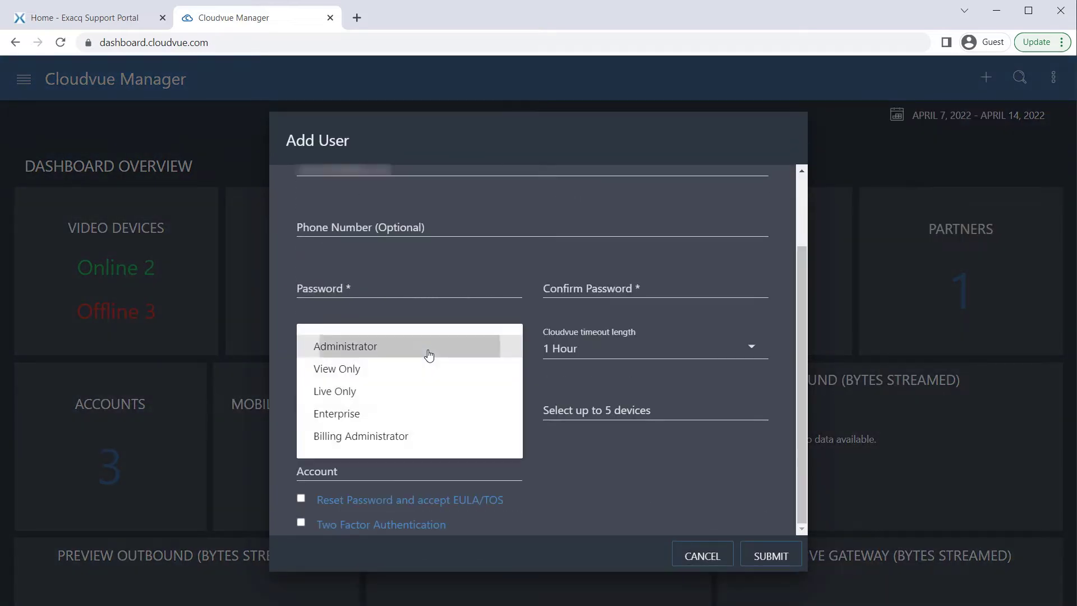
pyautogui.click(384, 415)
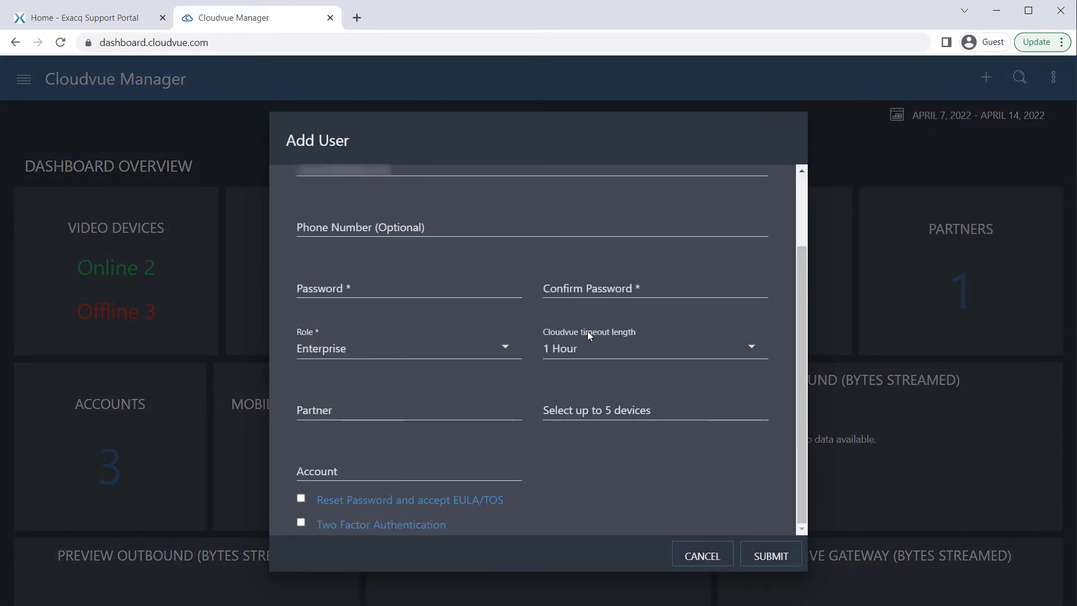
pyautogui.click(301, 498)
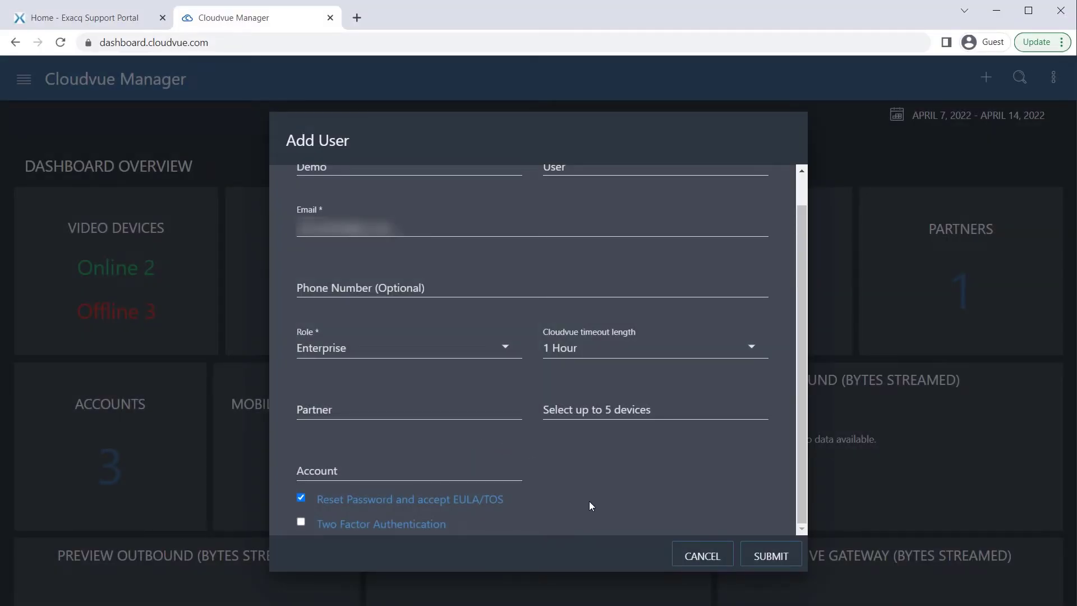
pyautogui.click(783, 564)
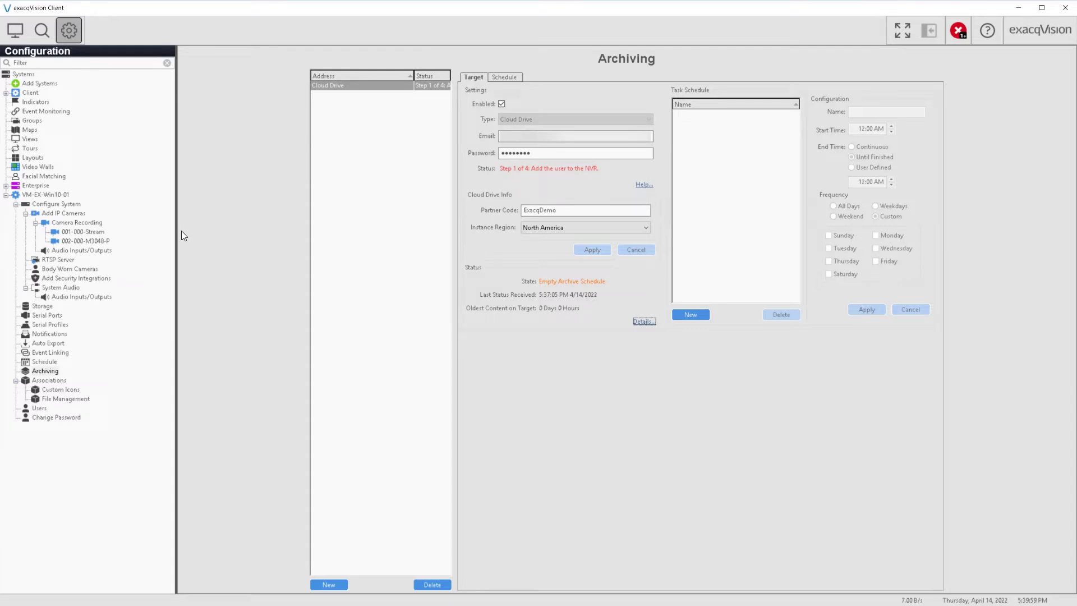
# Open the recorder's system configuration in exacqVision Client
pyautogui.click(72, 203)
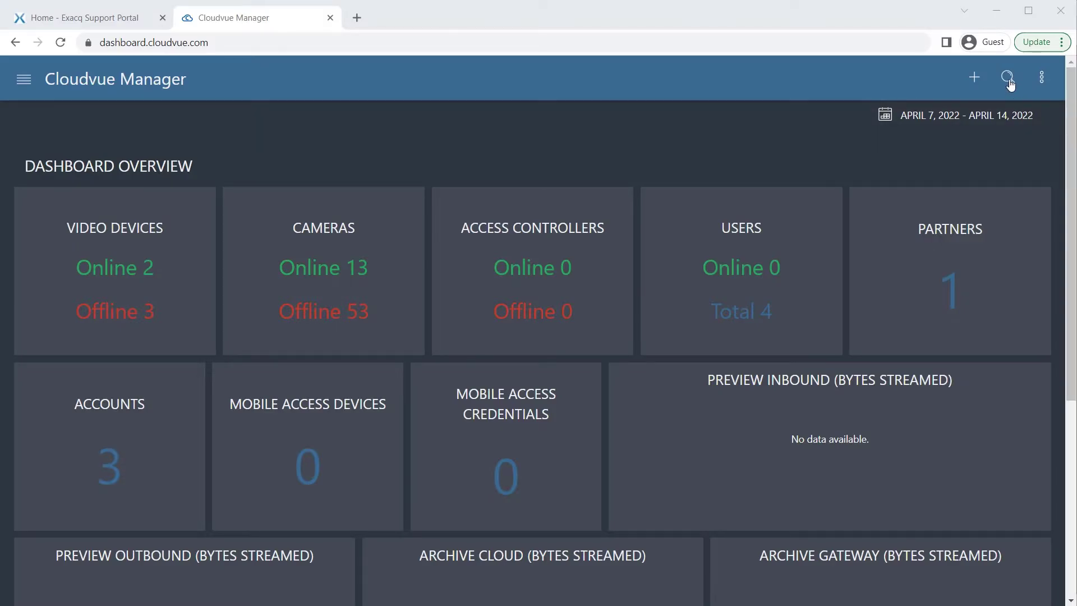
# Search video devices for MAC 000C29ECCCE7 and open that recorder's details
pyautogui.click(1010, 82)
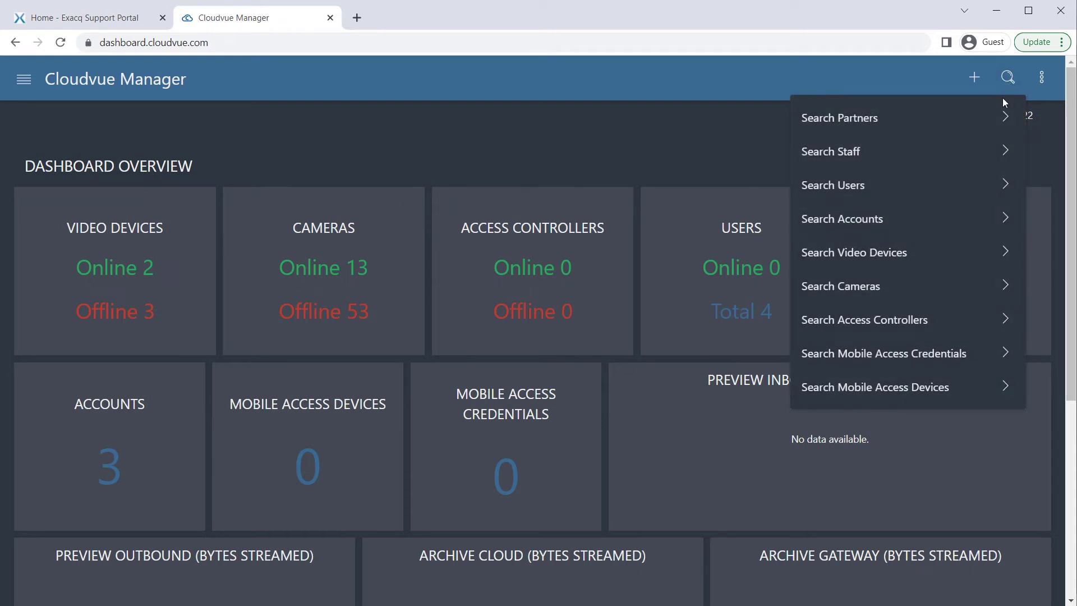
pyautogui.click(917, 251)
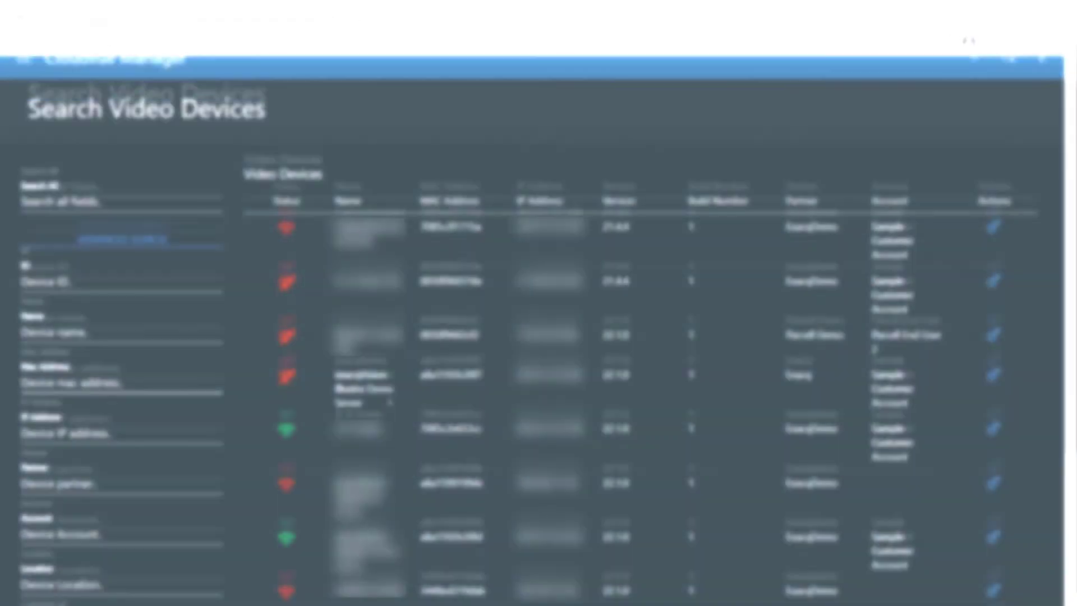
pyautogui.click(69, 381)
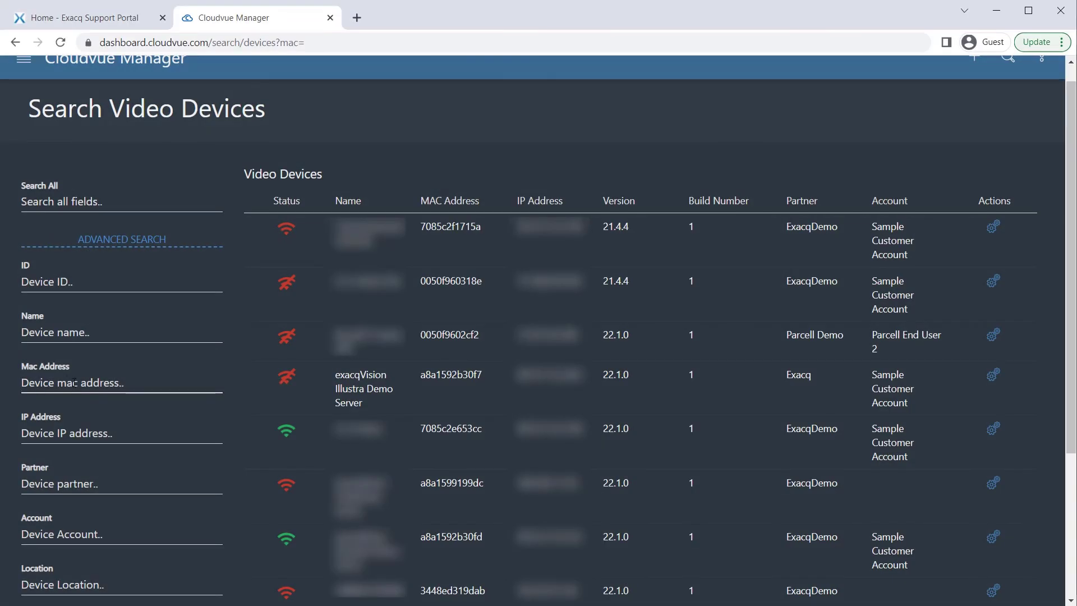
pyautogui.write('000C29ECCCE7')
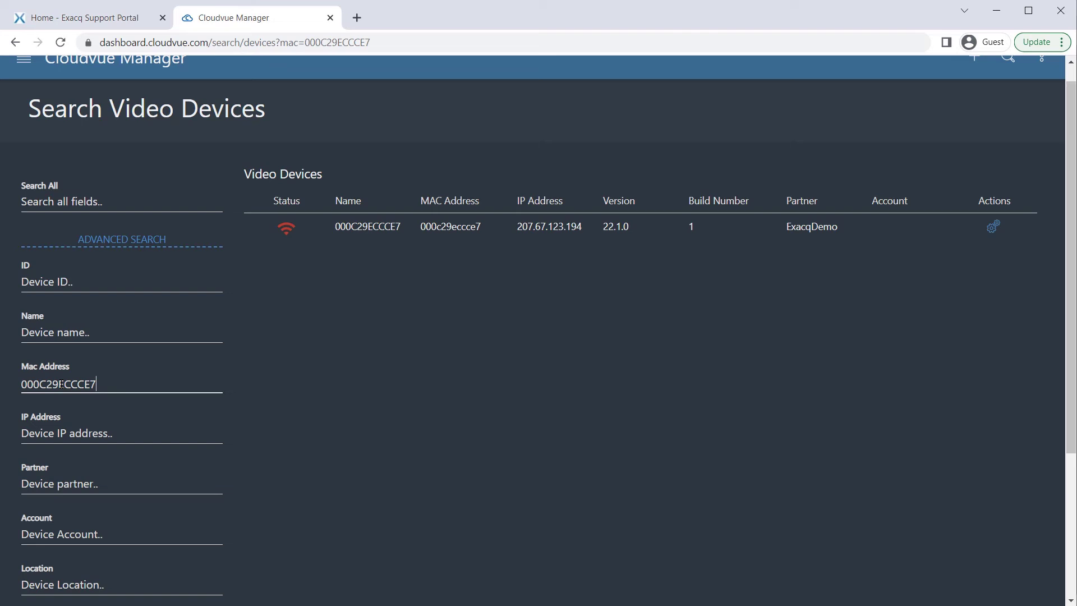
pyautogui.click(344, 229)
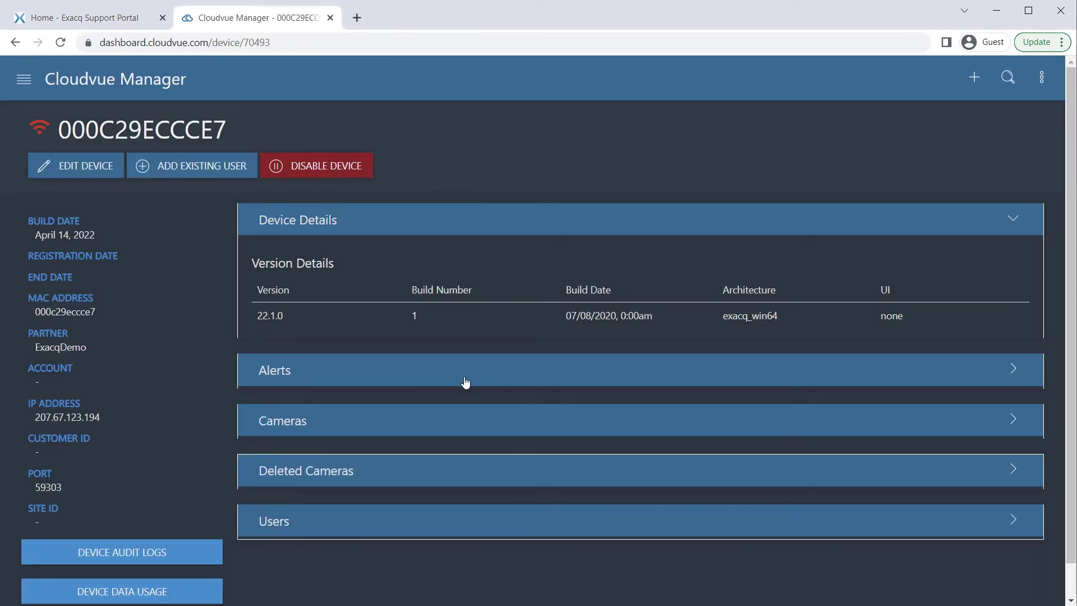
pyautogui.scroll(-1, 468, 383)
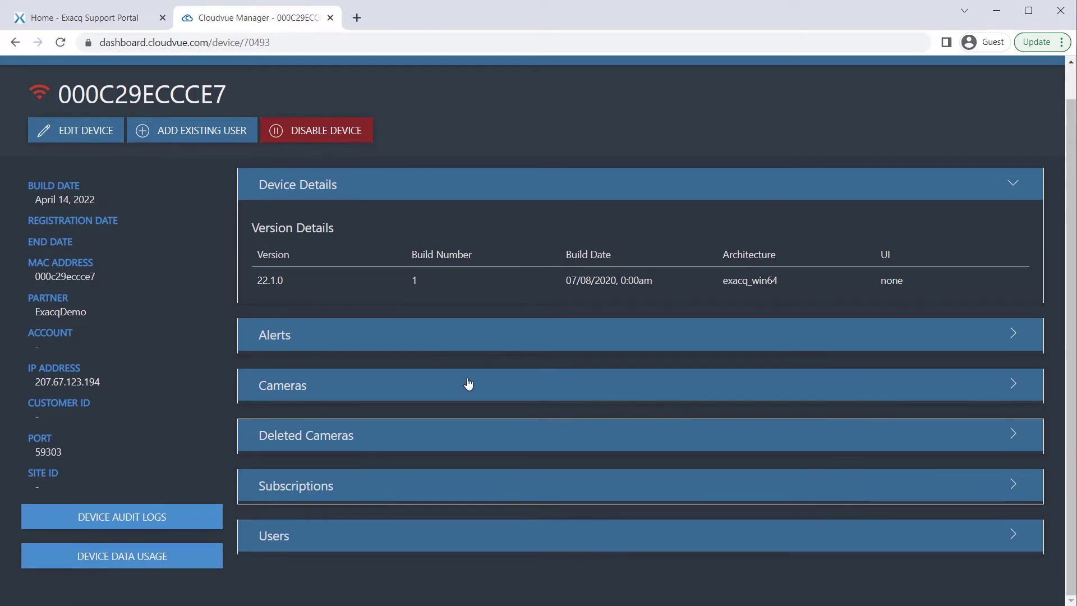
pyautogui.scroll(1, 473, 541)
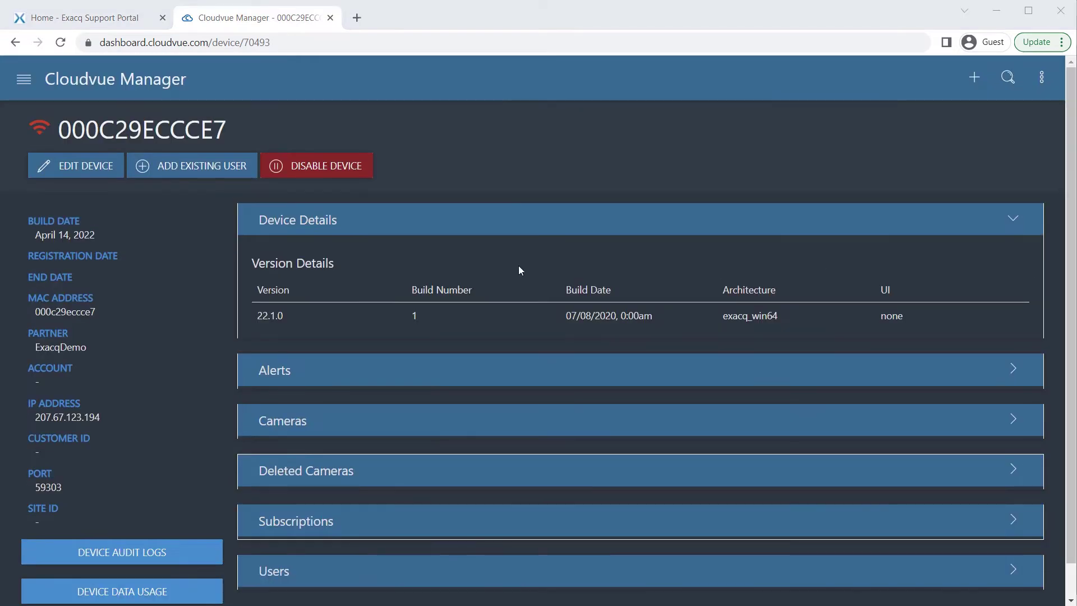
# Add the demo user to the device as an existing user
pyautogui.click(212, 175)
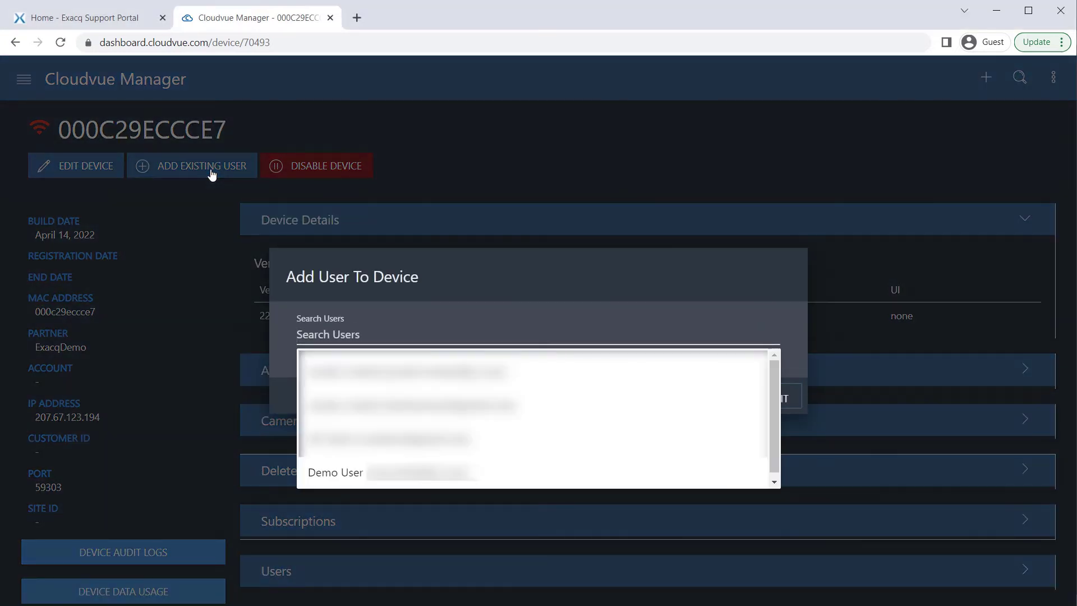
pyautogui.click(498, 477)
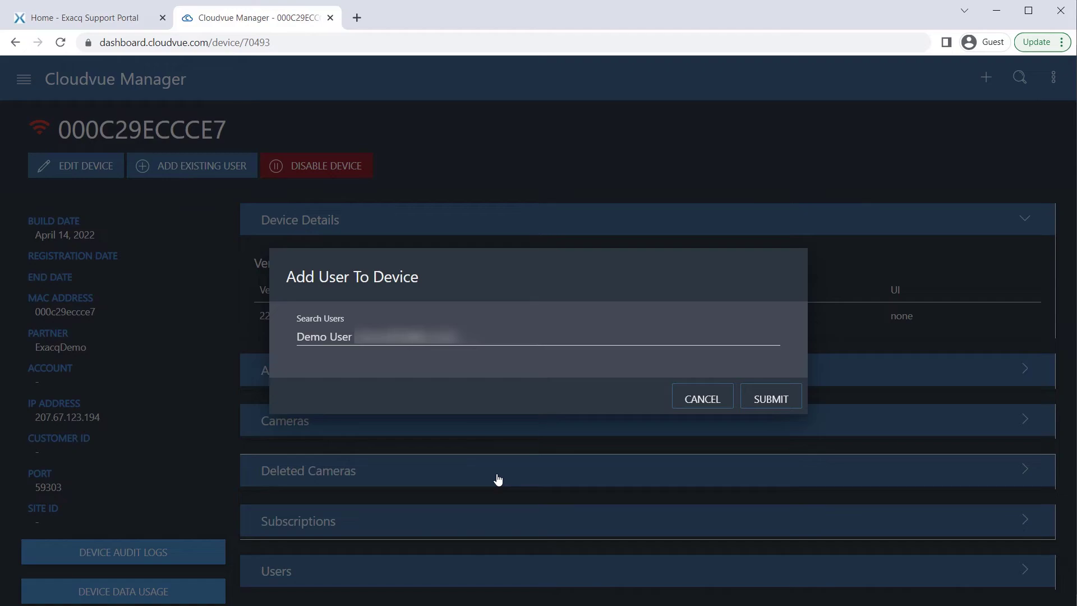
pyautogui.click(759, 397)
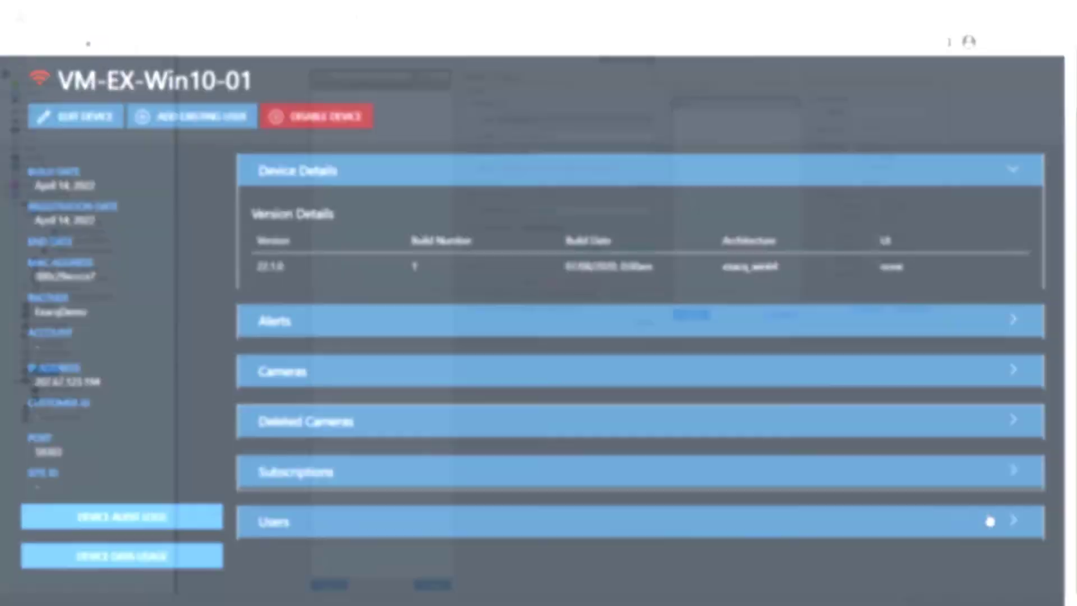
# Assign West Entrance plan TCSVMSEXQM and Front Entry plan TCSVH4K30DM under Subscriptions
pyautogui.click(854, 482)
pyautogui.scroll(-5, 857, 482)
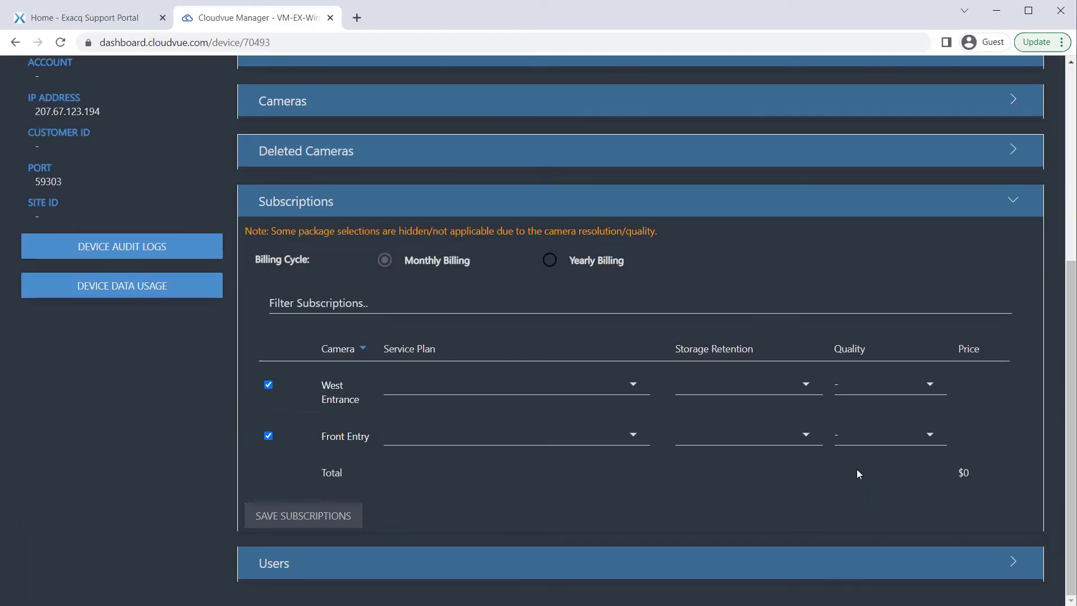
pyautogui.click(633, 385)
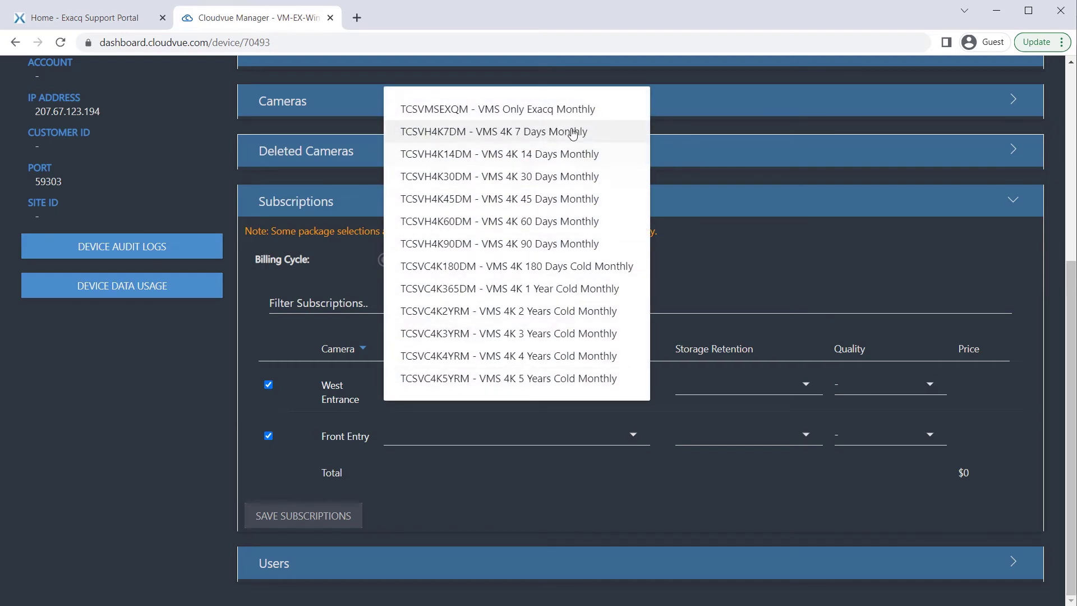
pyautogui.click(585, 109)
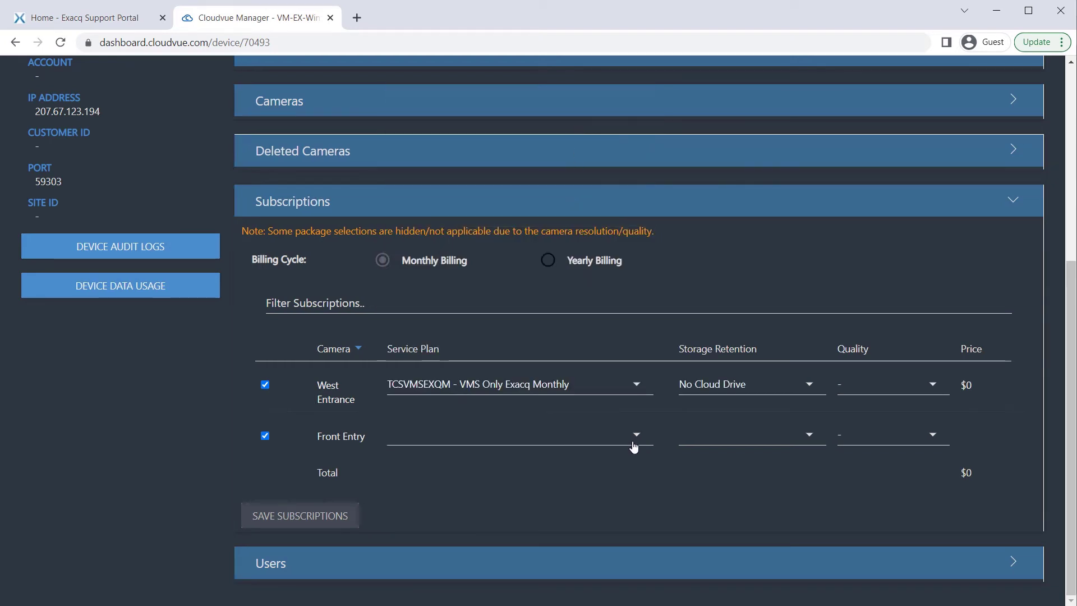
pyautogui.click(637, 437)
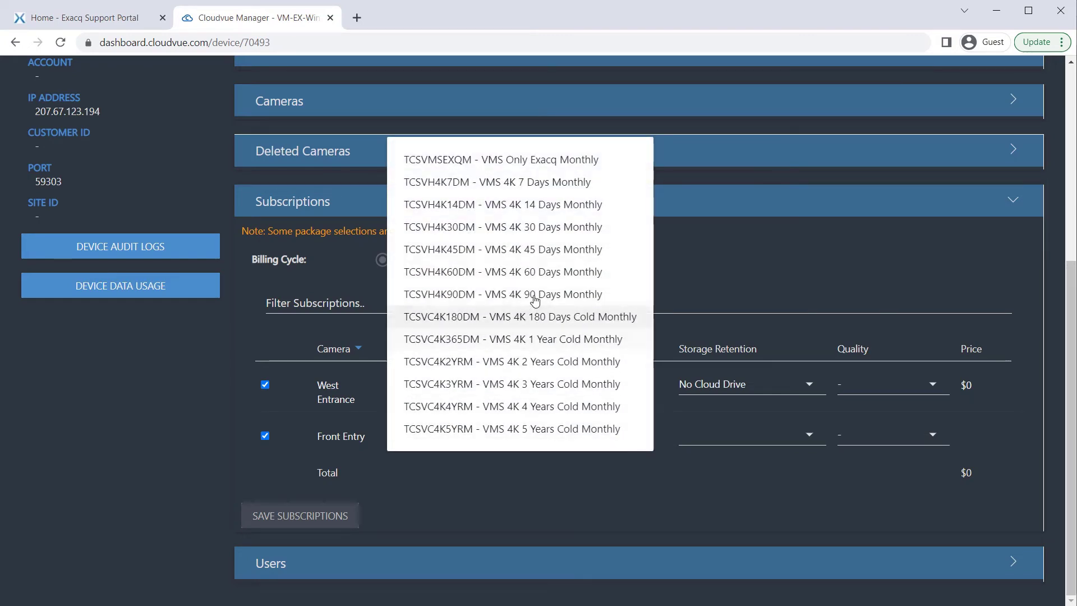
pyautogui.click(538, 227)
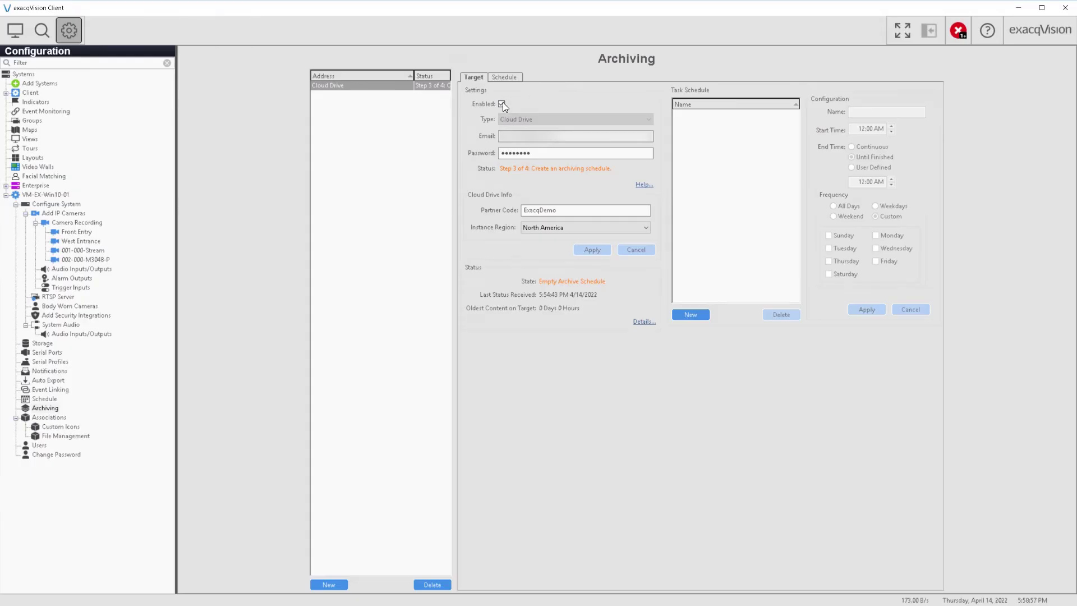
# Disable the Cloud Drive target and apply, then re-enable it and apply
pyautogui.click(502, 103)
pyautogui.click(593, 248)
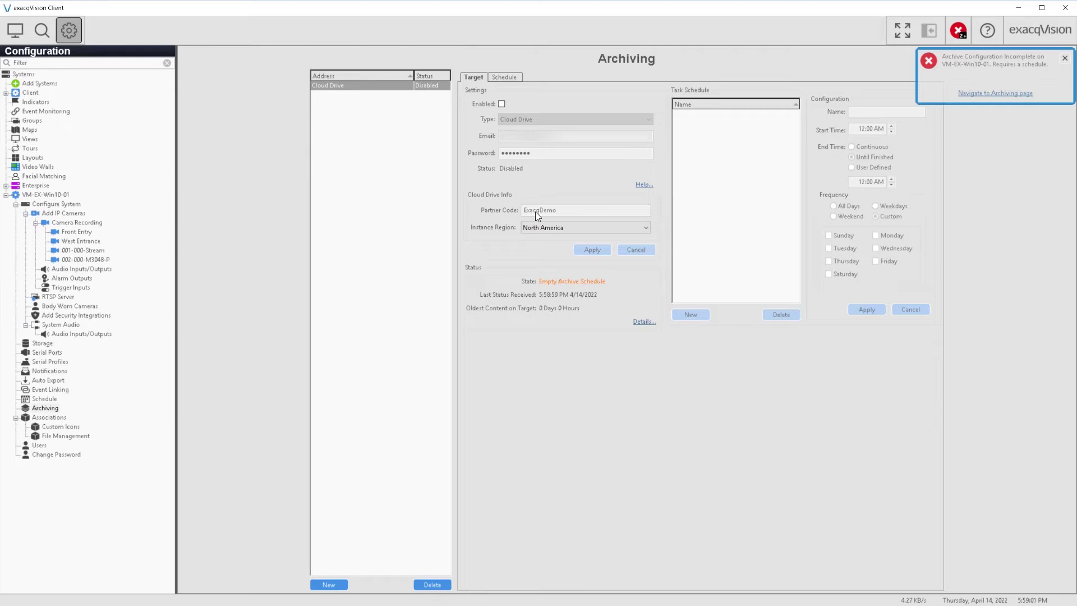
pyautogui.click(502, 104)
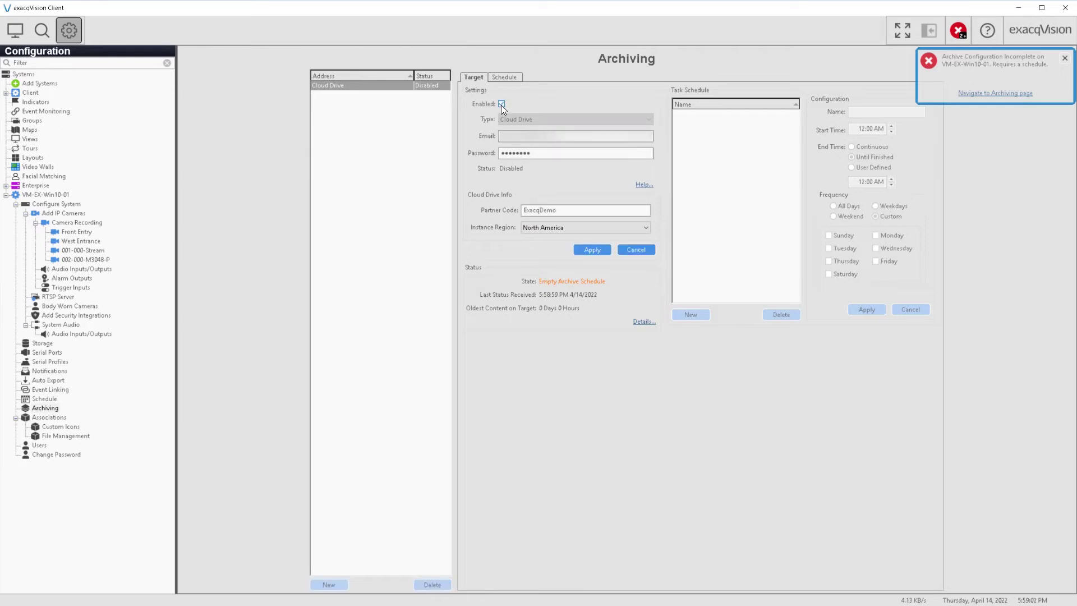
pyautogui.click(585, 250)
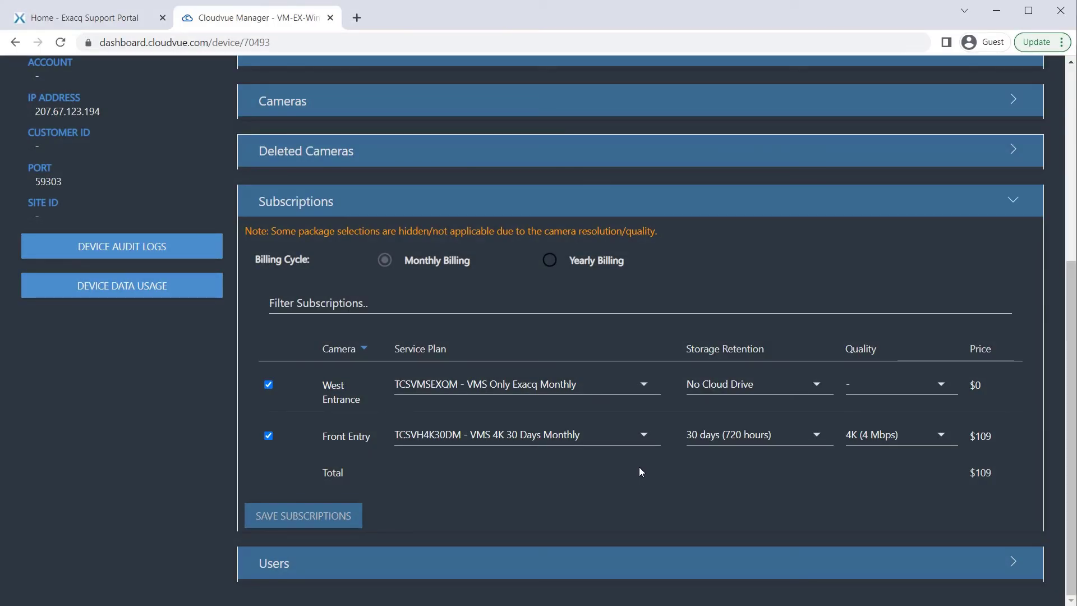
# Try 14-day storage retention for Front Entry, then set it back to 30 days
pyautogui.click(817, 385)
pyautogui.click(772, 507)
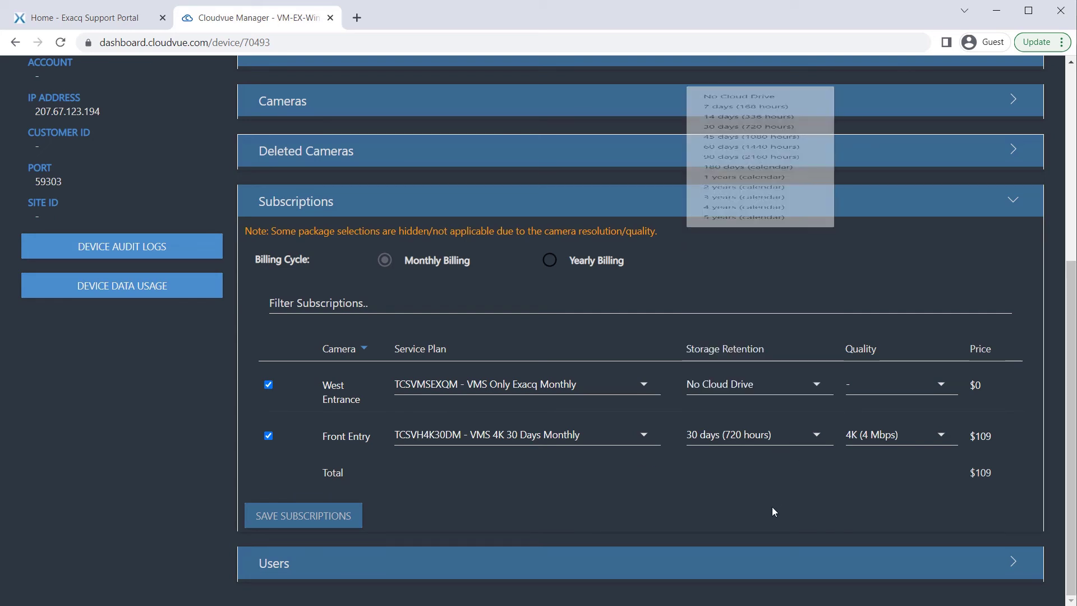
pyautogui.click(813, 437)
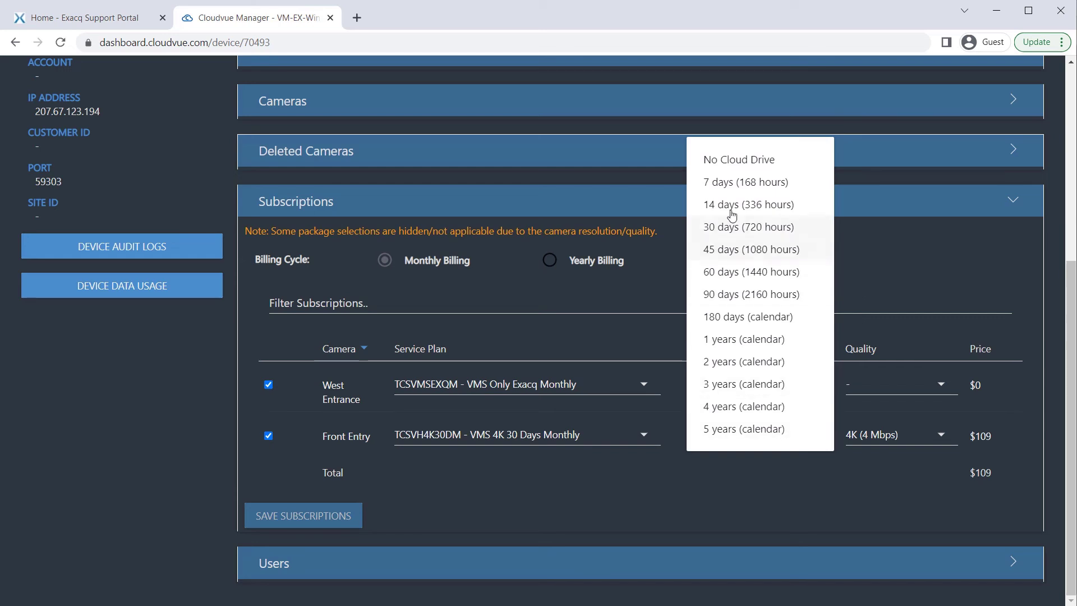
pyautogui.click(731, 210)
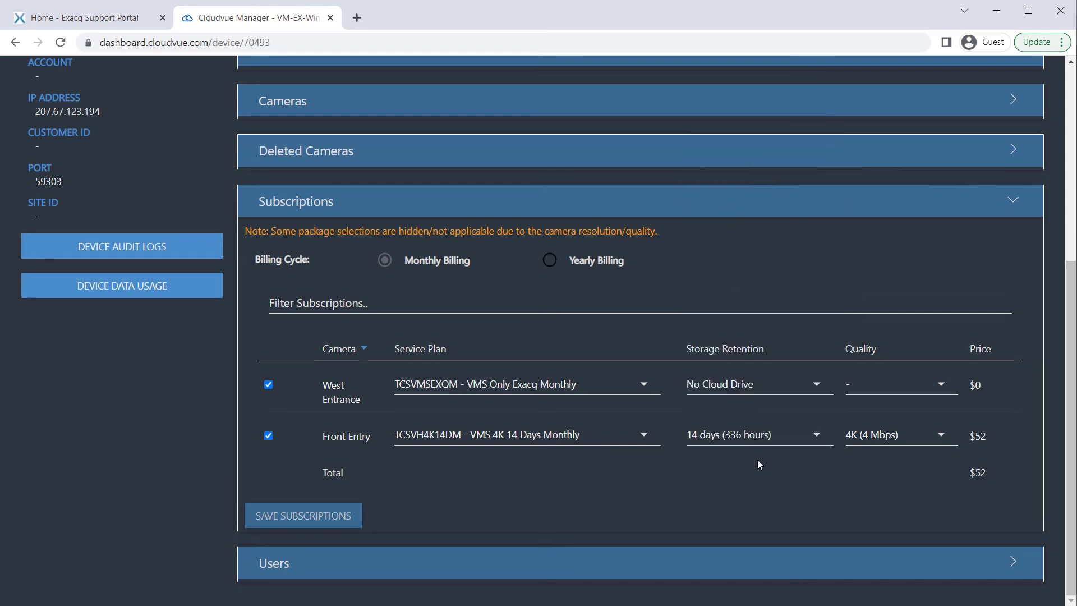
pyautogui.click(818, 442)
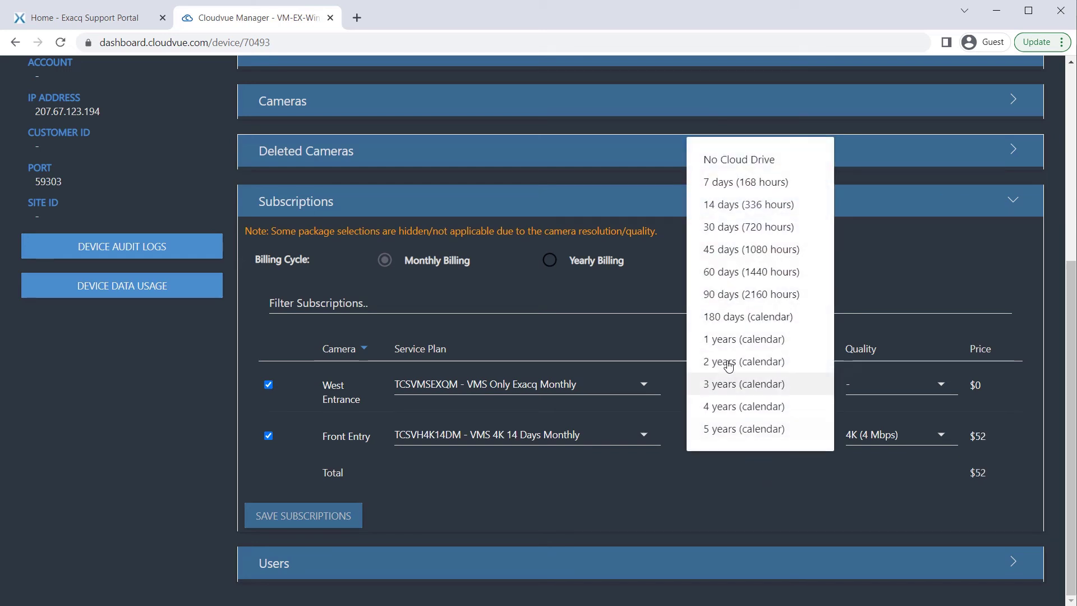
pyautogui.click(735, 226)
# Compare yearly billing, revert to monthly, and save the subscriptions
pyautogui.click(572, 265)
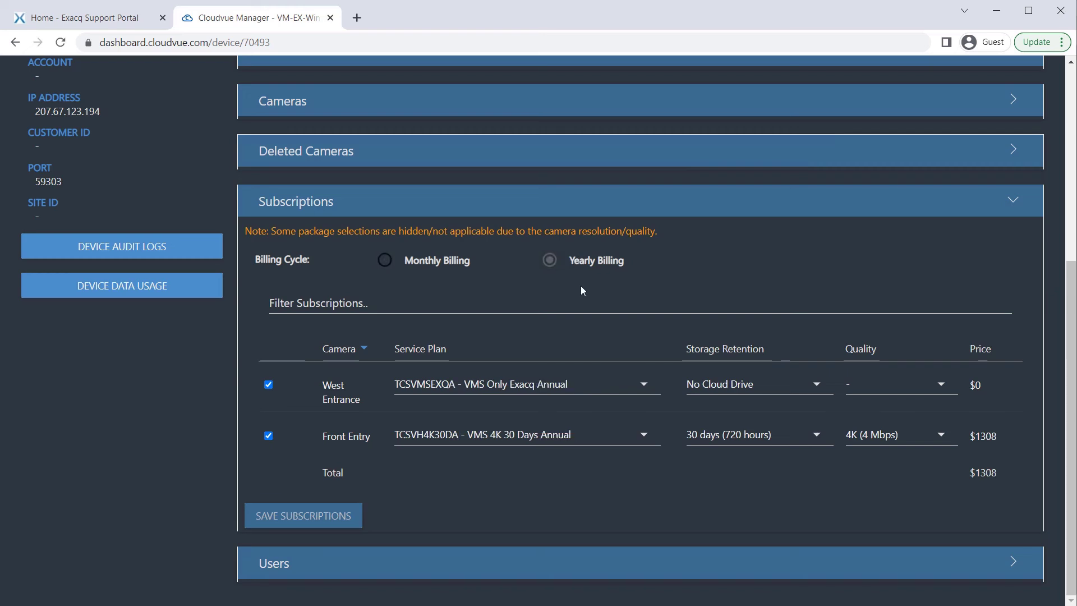
pyautogui.click(422, 262)
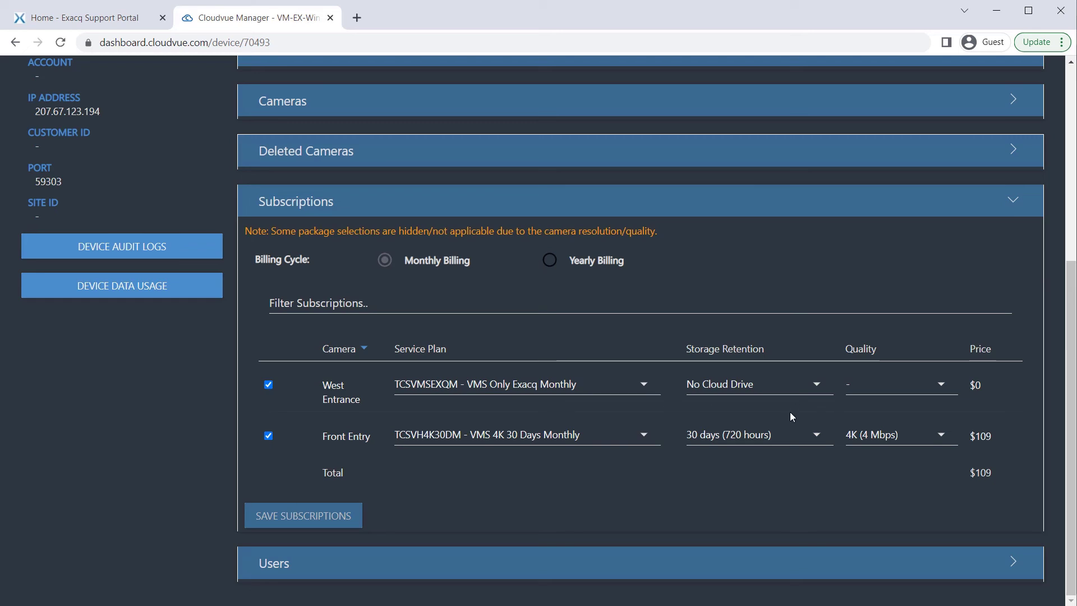
pyautogui.click(335, 515)
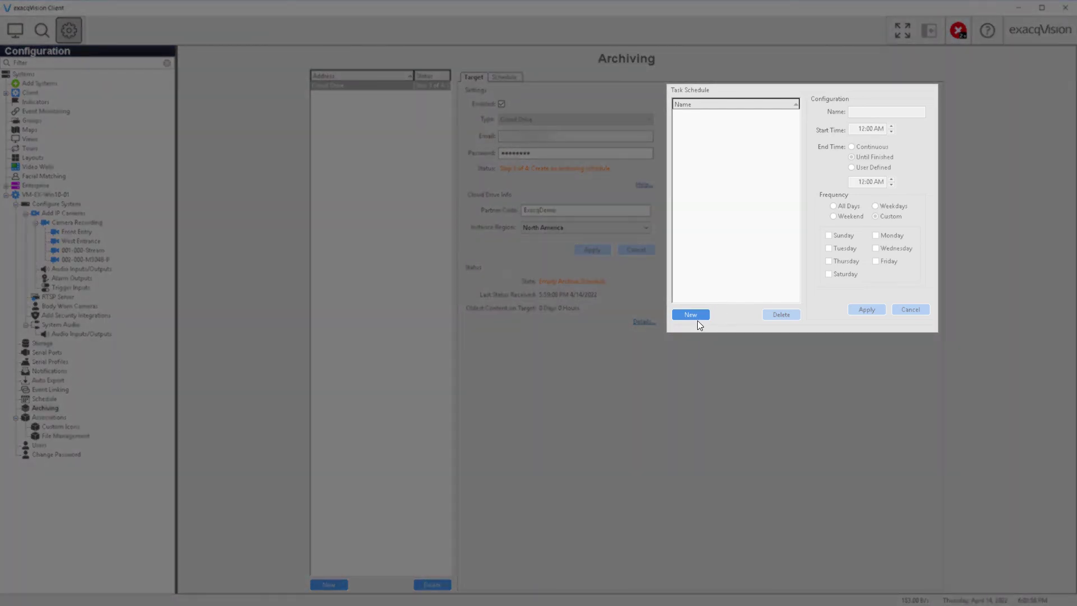
# Add Archive Task 1 running 9:00 PM to 5:00 AM daily and review the weekly schedule
pyautogui.click(695, 318)
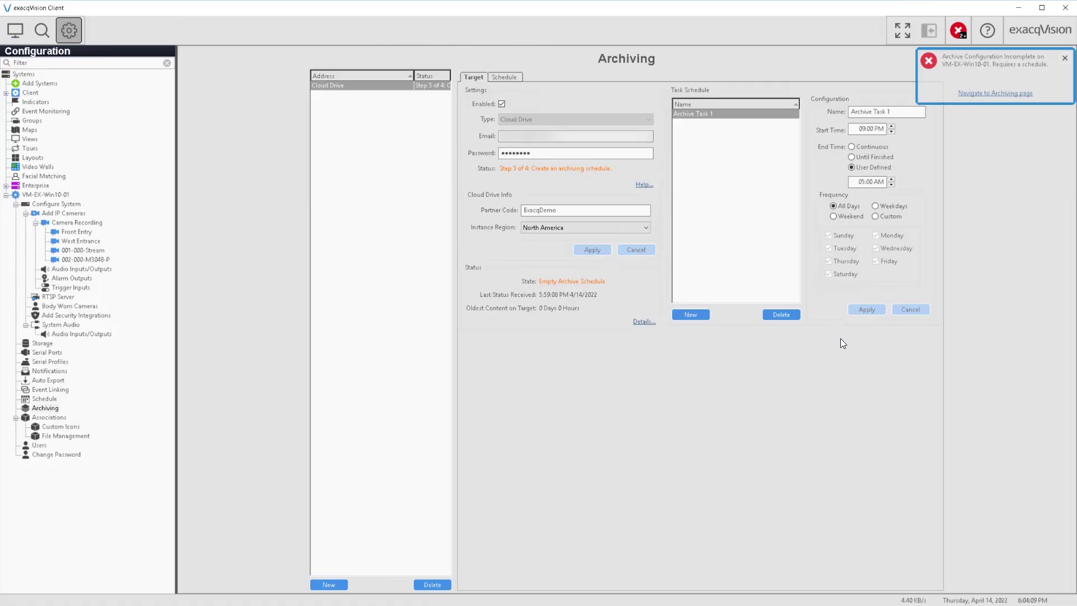
pyautogui.click(515, 80)
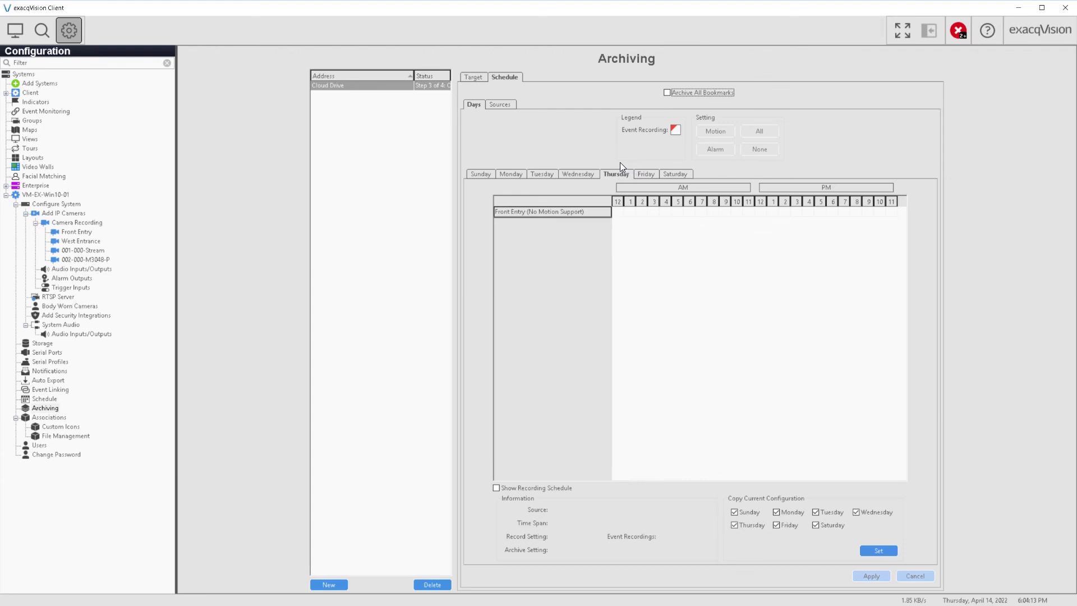
pyautogui.click(581, 176)
pyautogui.click(550, 177)
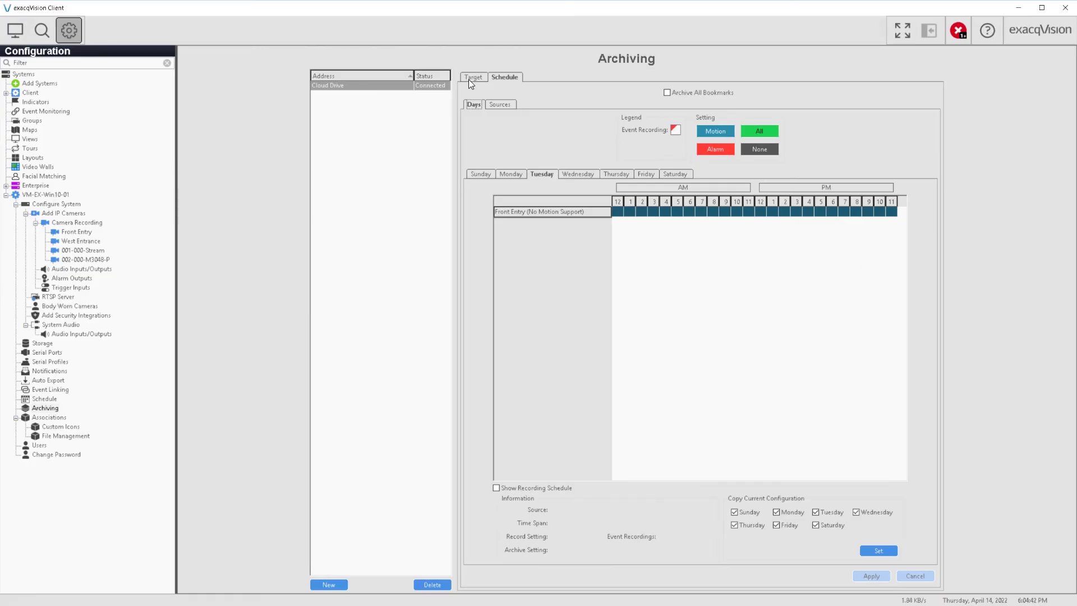
pyautogui.click(469, 79)
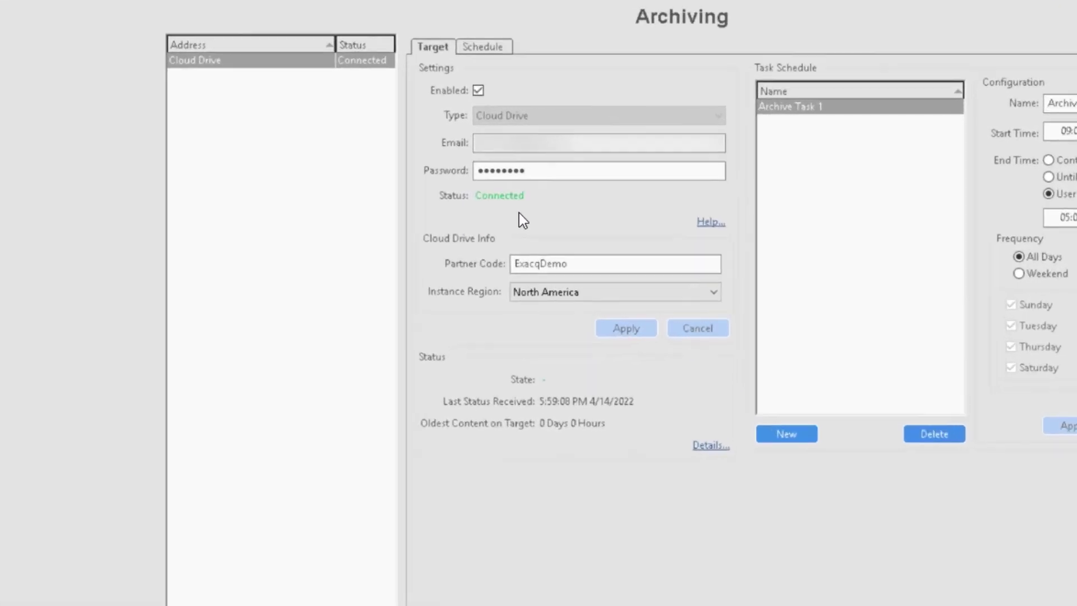